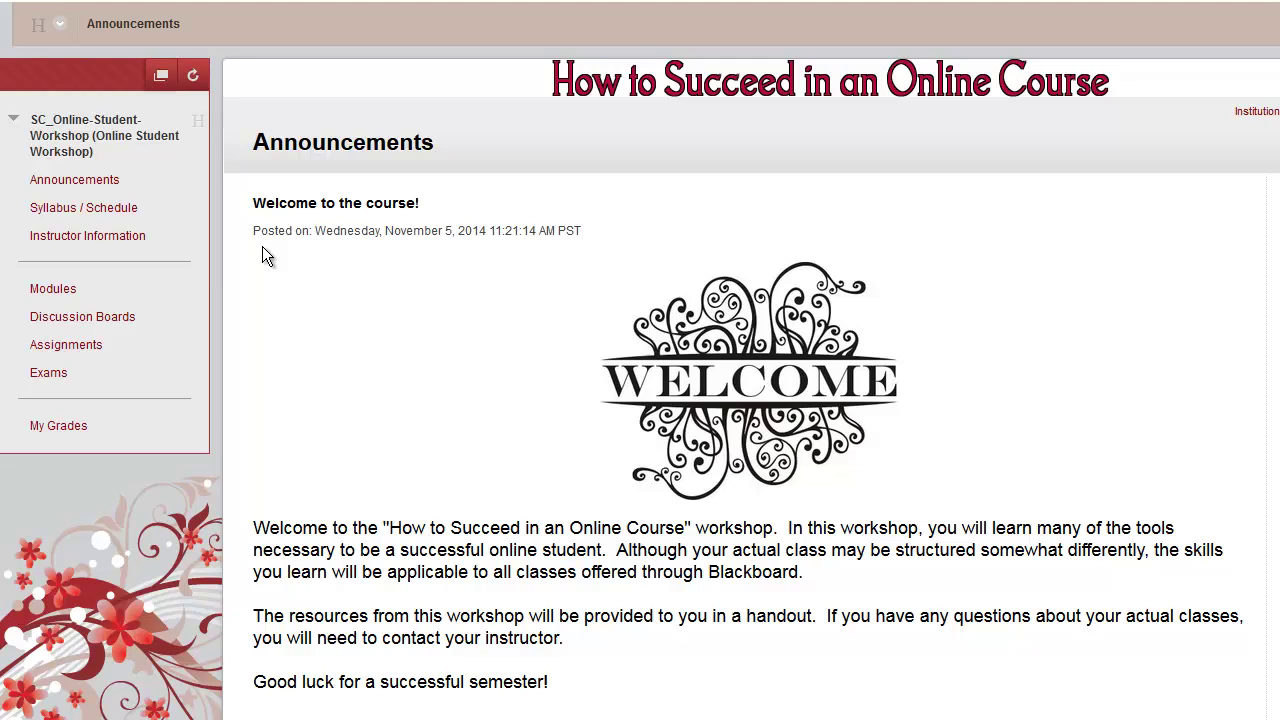
Go to the course's Exams page listing Exams 1, 2 and 3
click(55, 375)
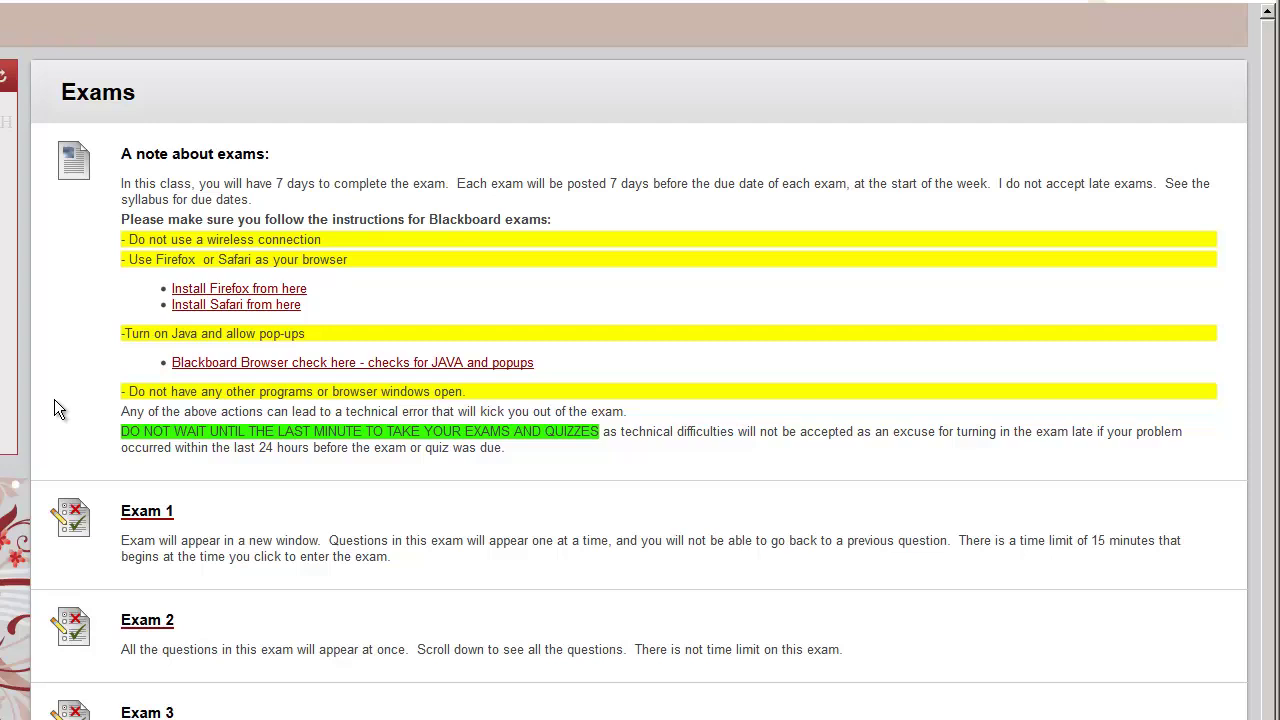
Open Exam 1 and begin its 15-minute timed attempt
click(146, 508)
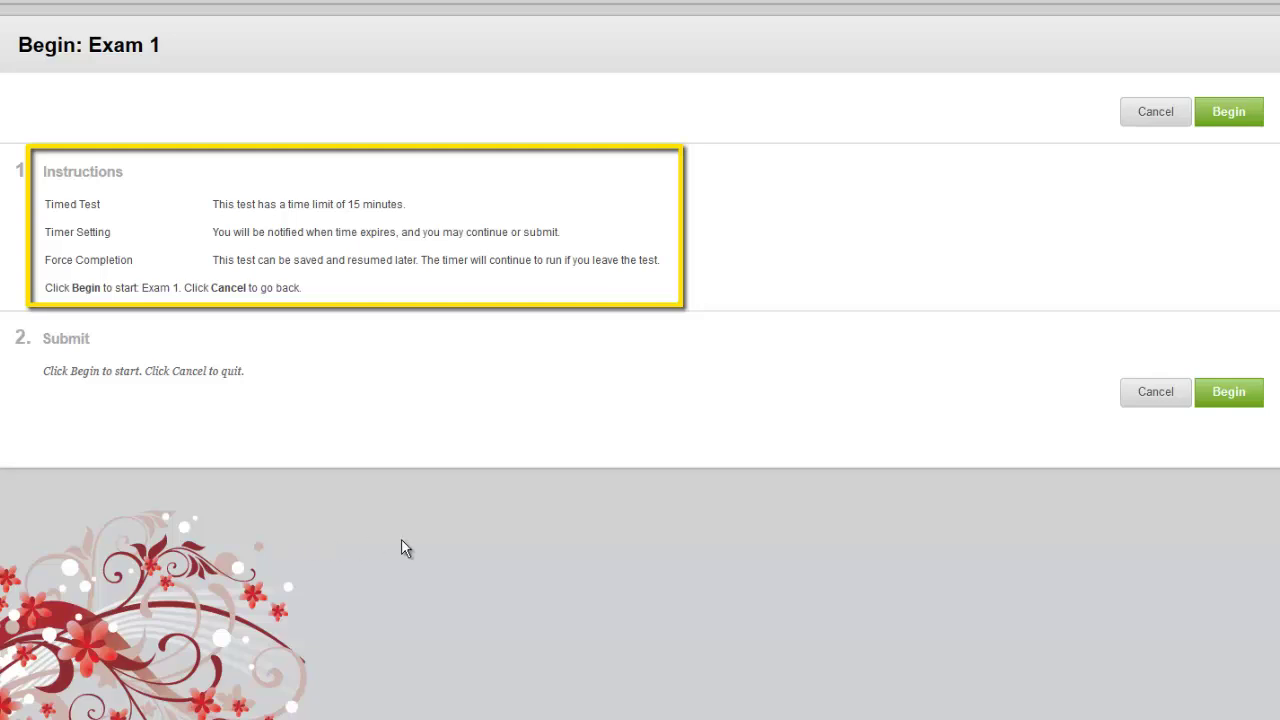
click(1226, 410)
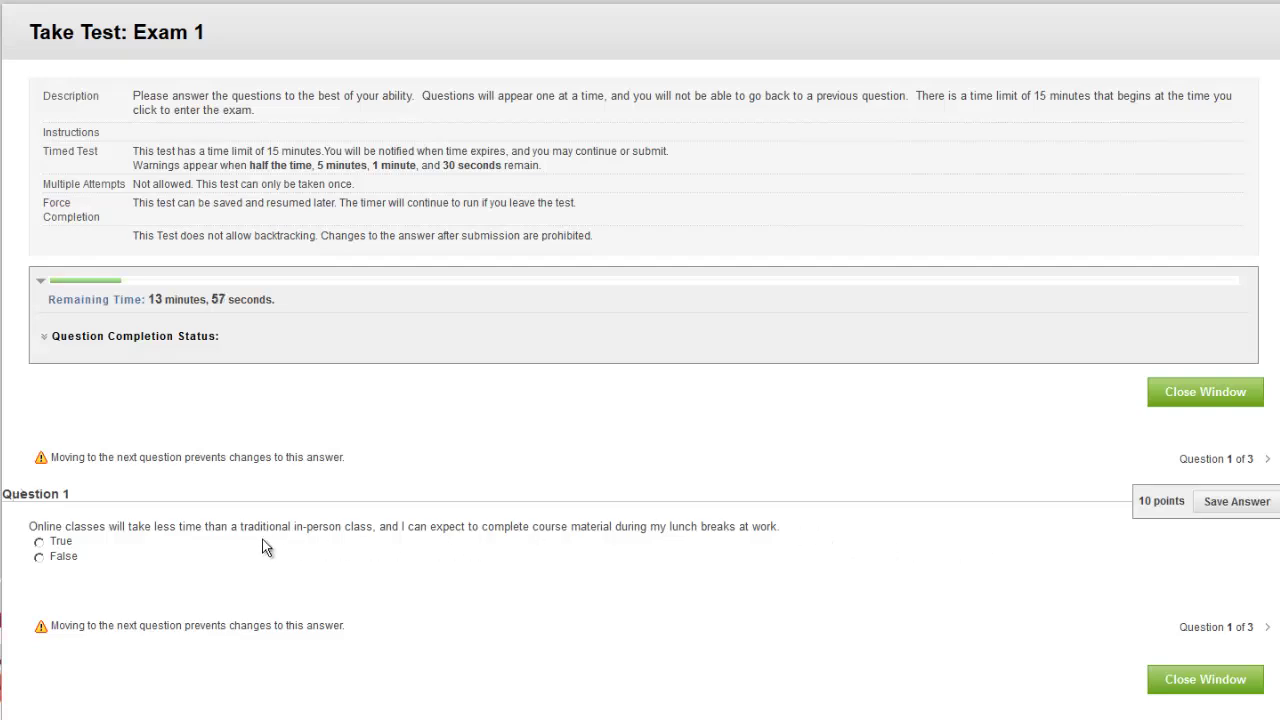
Answer False to Exam 1's first question and advance to Question 2
click(40, 557)
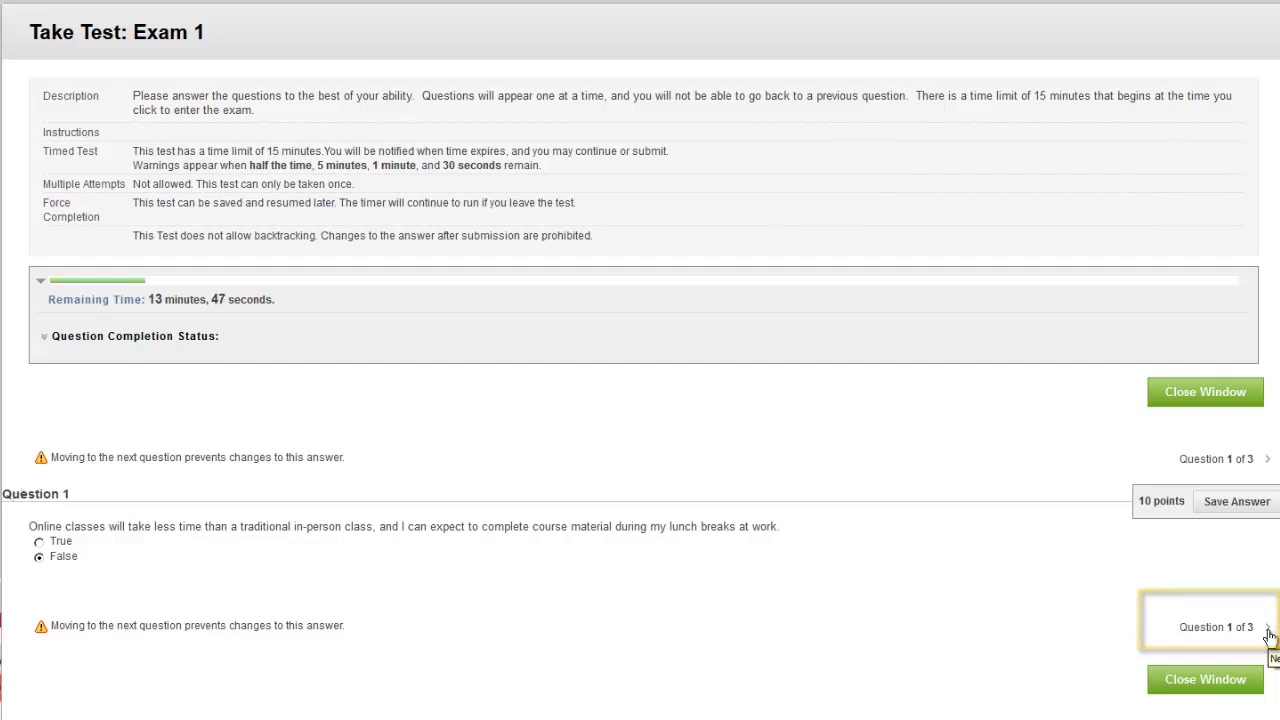
click(1268, 633)
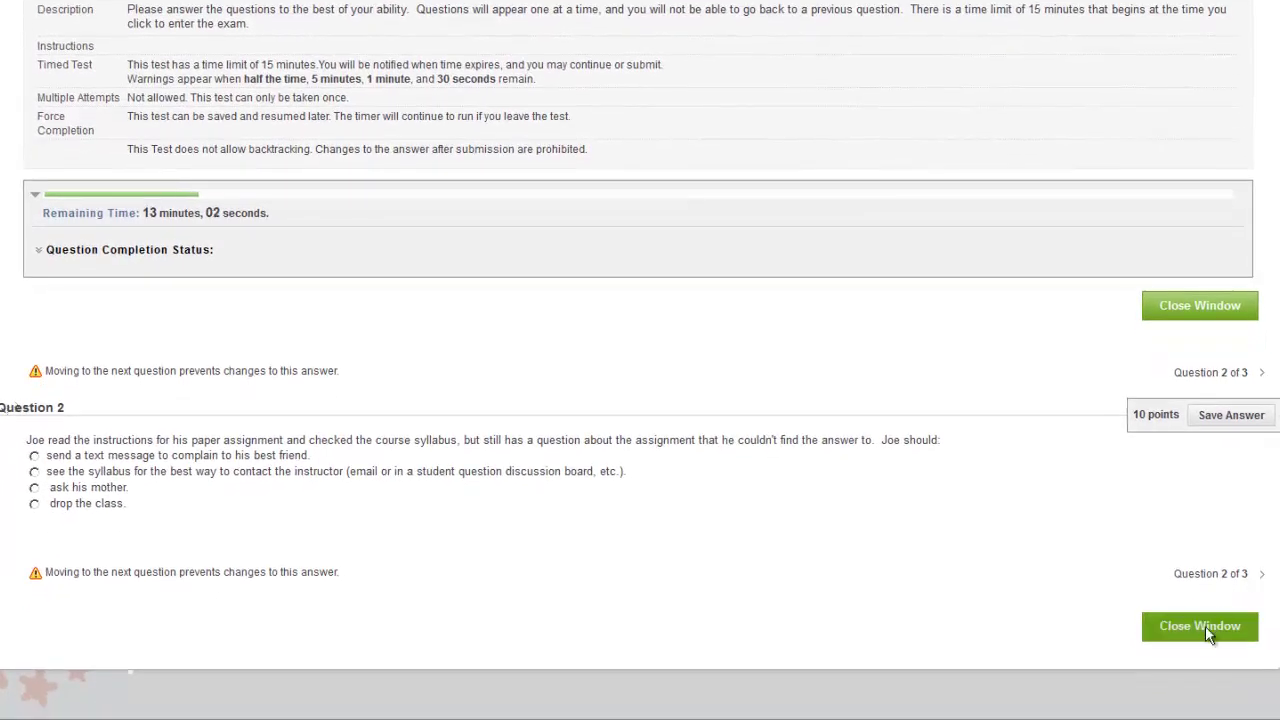
Close and leave Exam 1, then begin Exam 2
click(1205, 626)
click(740, 228)
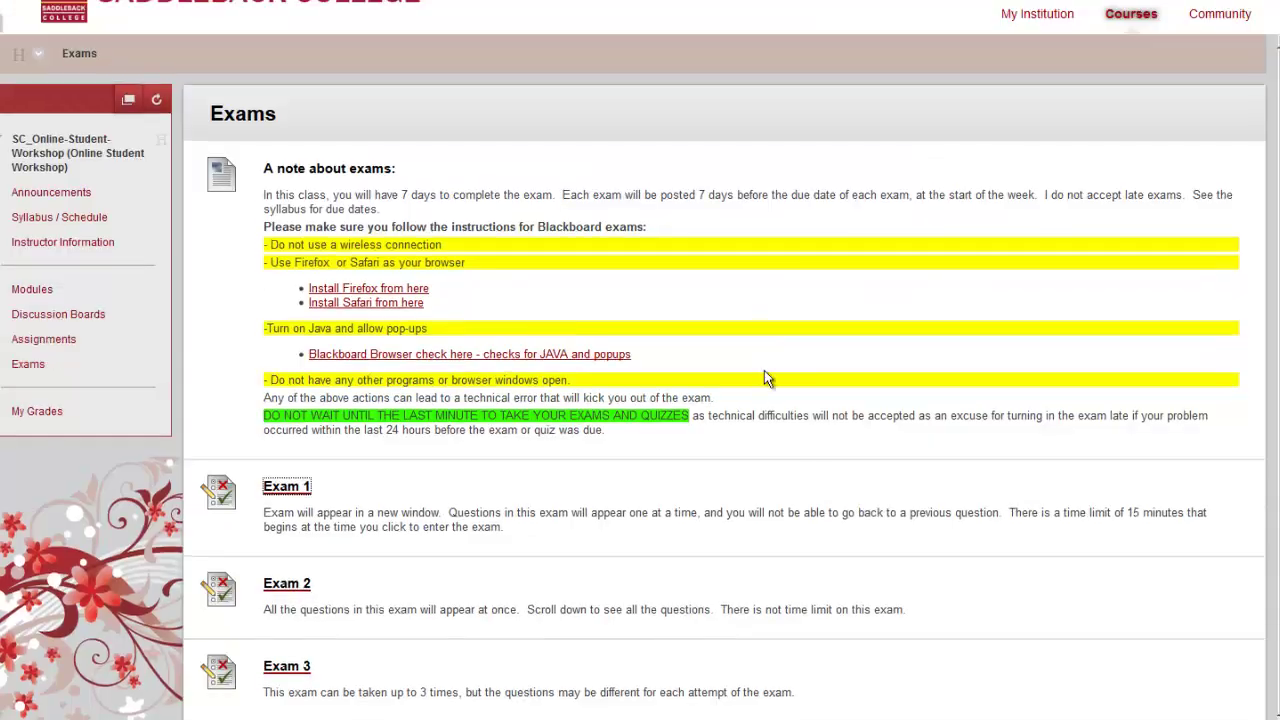
click(287, 588)
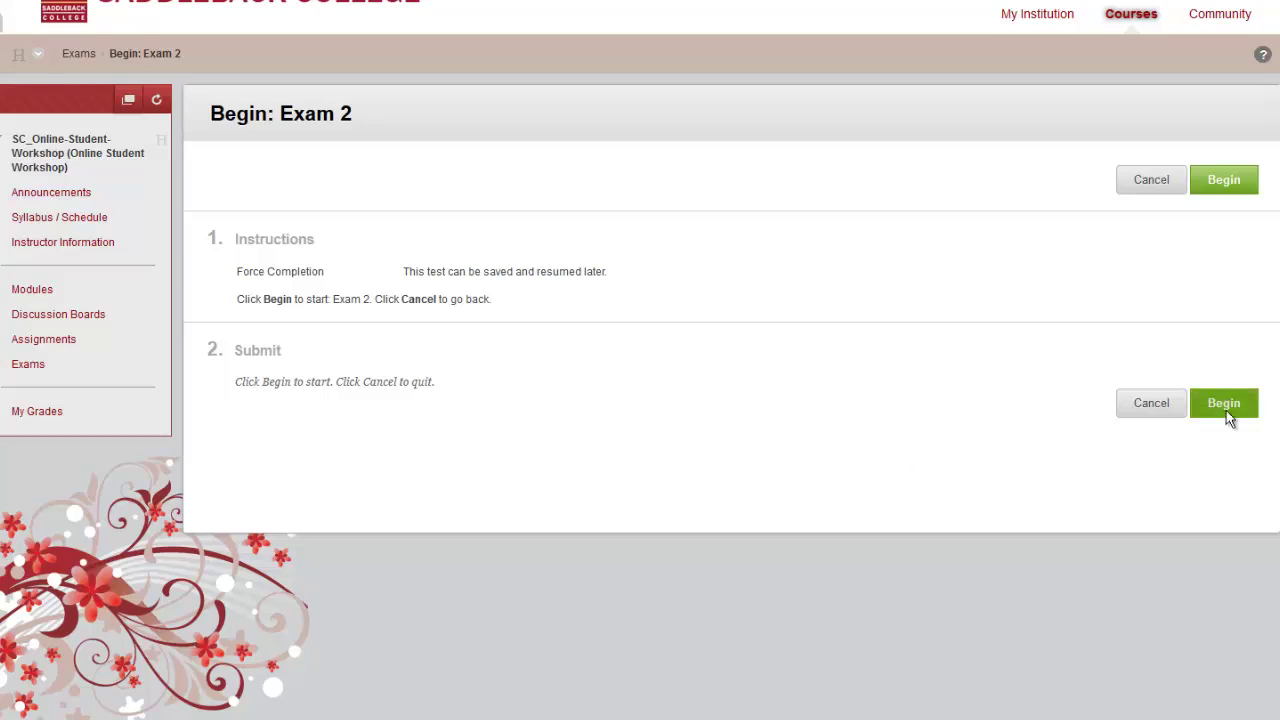
click(1226, 410)
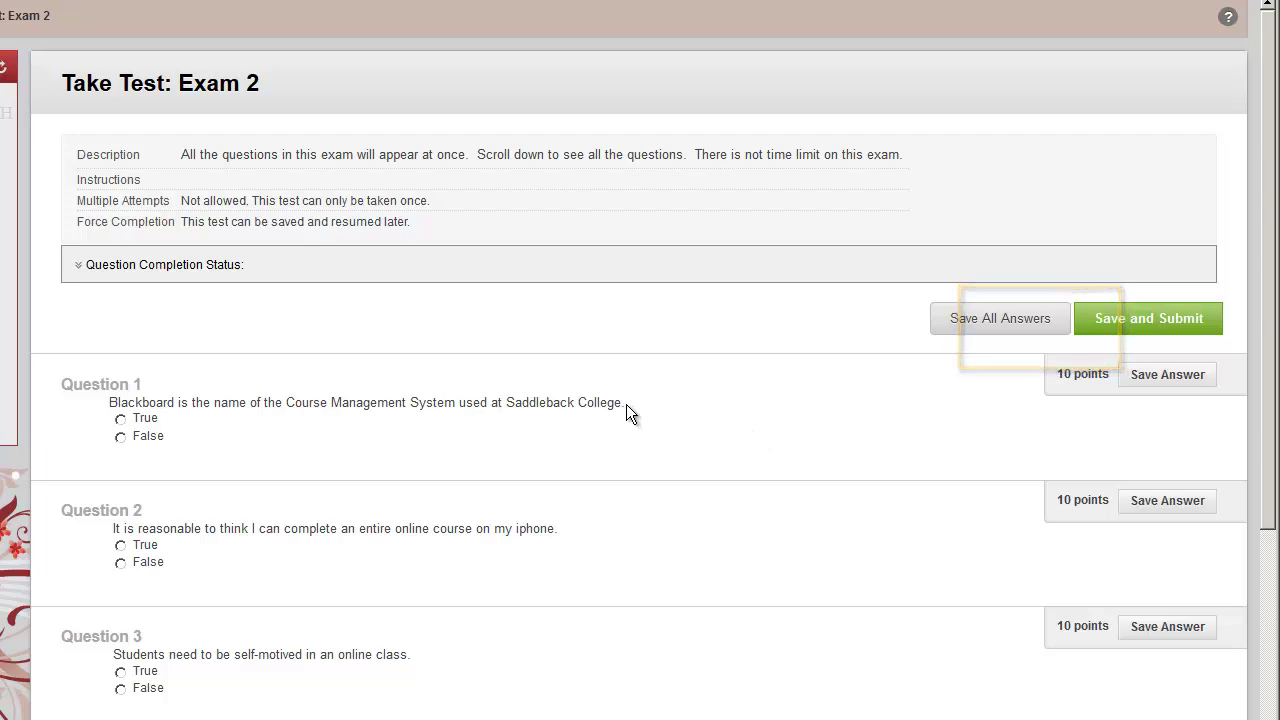
Mark Exam 2's Questions 1 and 3 True and save Question 3's answer
click(146, 427)
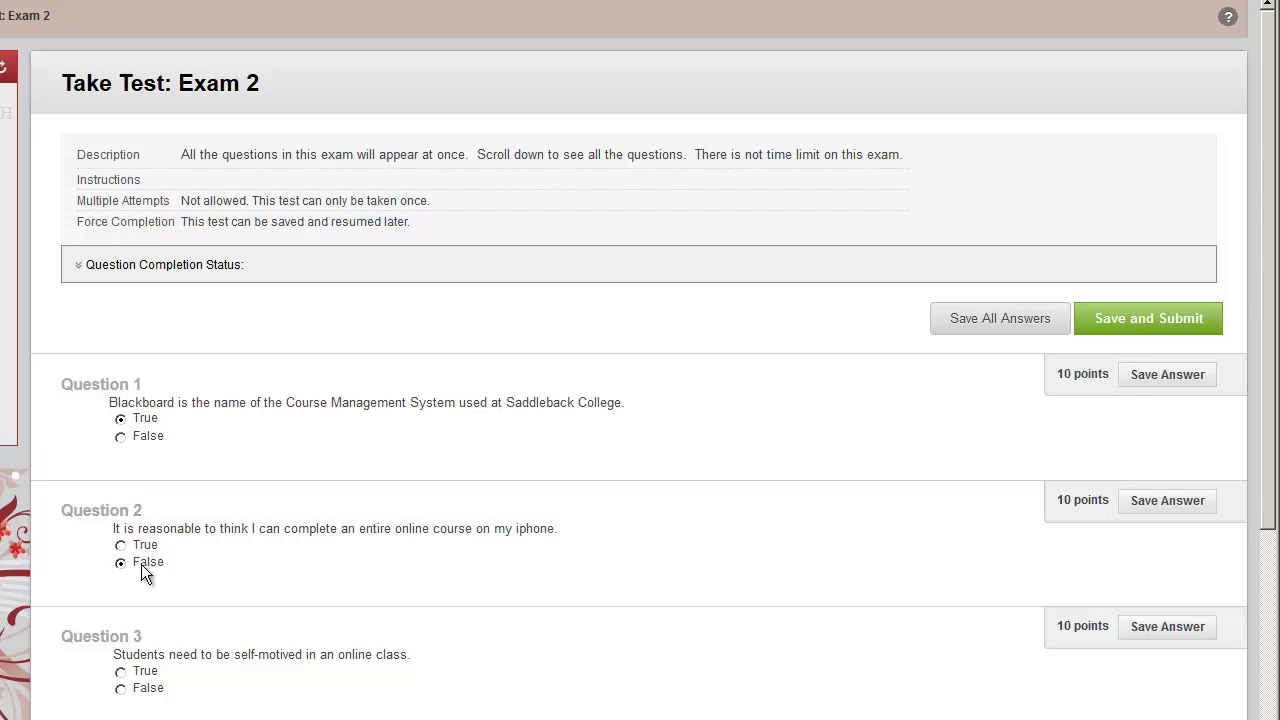
click(145, 672)
click(1170, 628)
scroll(909, 638, down, 2)
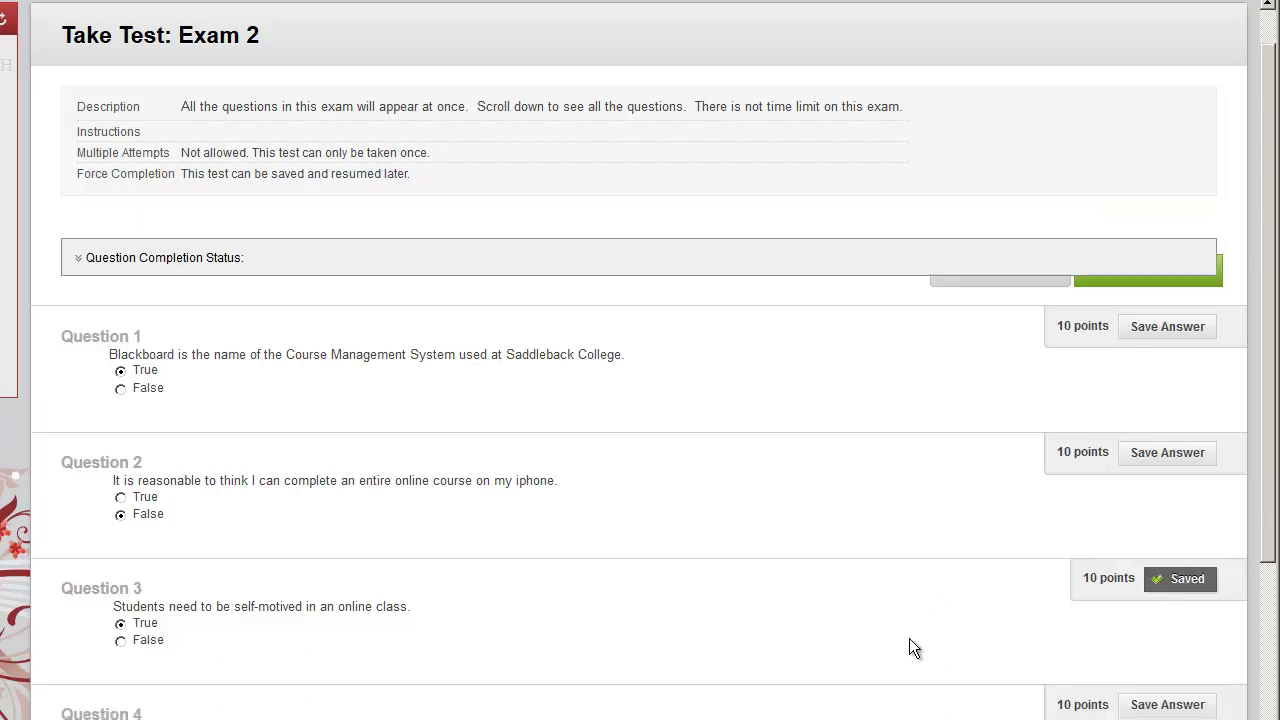
scroll(909, 638, down, 2)
scroll(900, 608, down, 2)
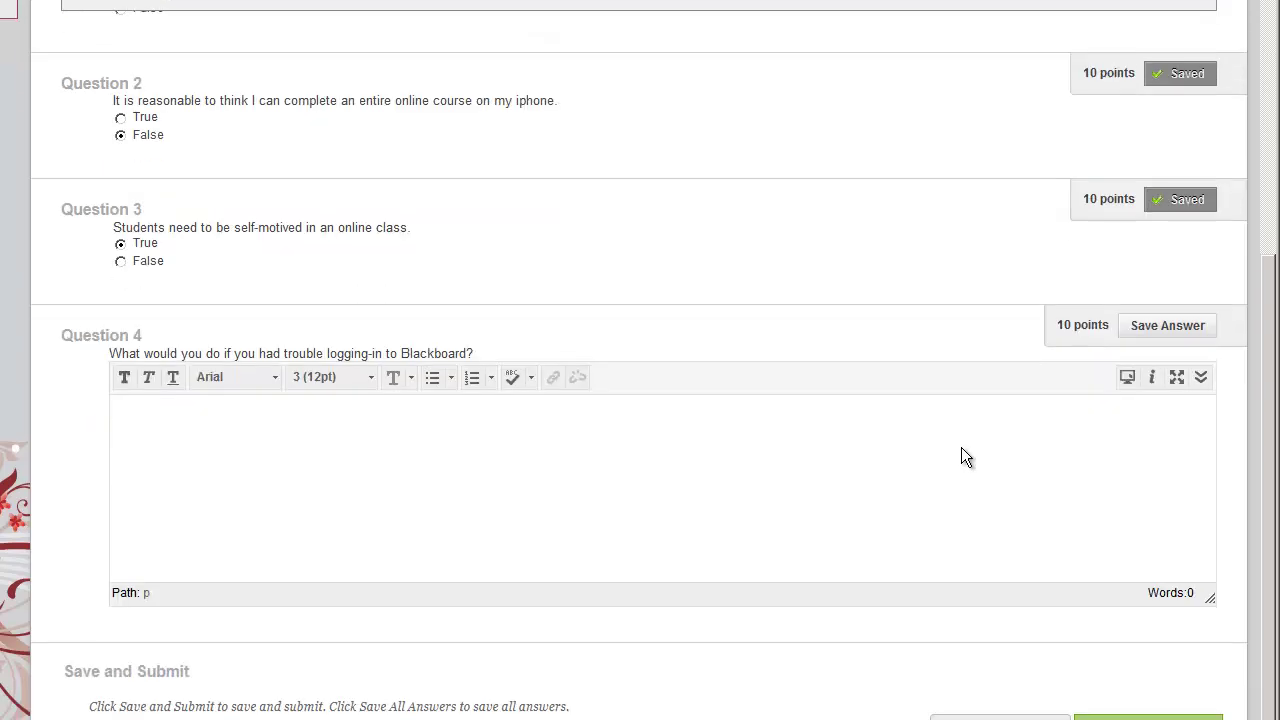
Enter 'answer goes here.' as the written answer to Question 4
click(961, 378)
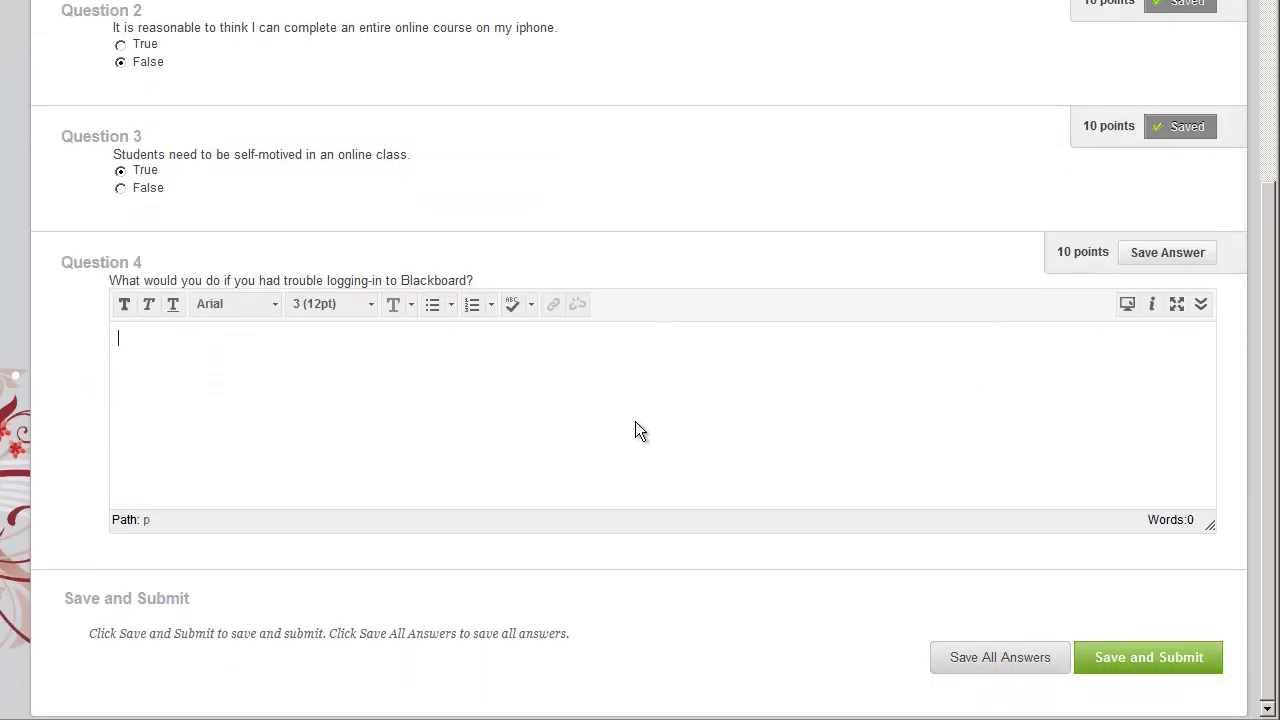
text(answer goes here.)
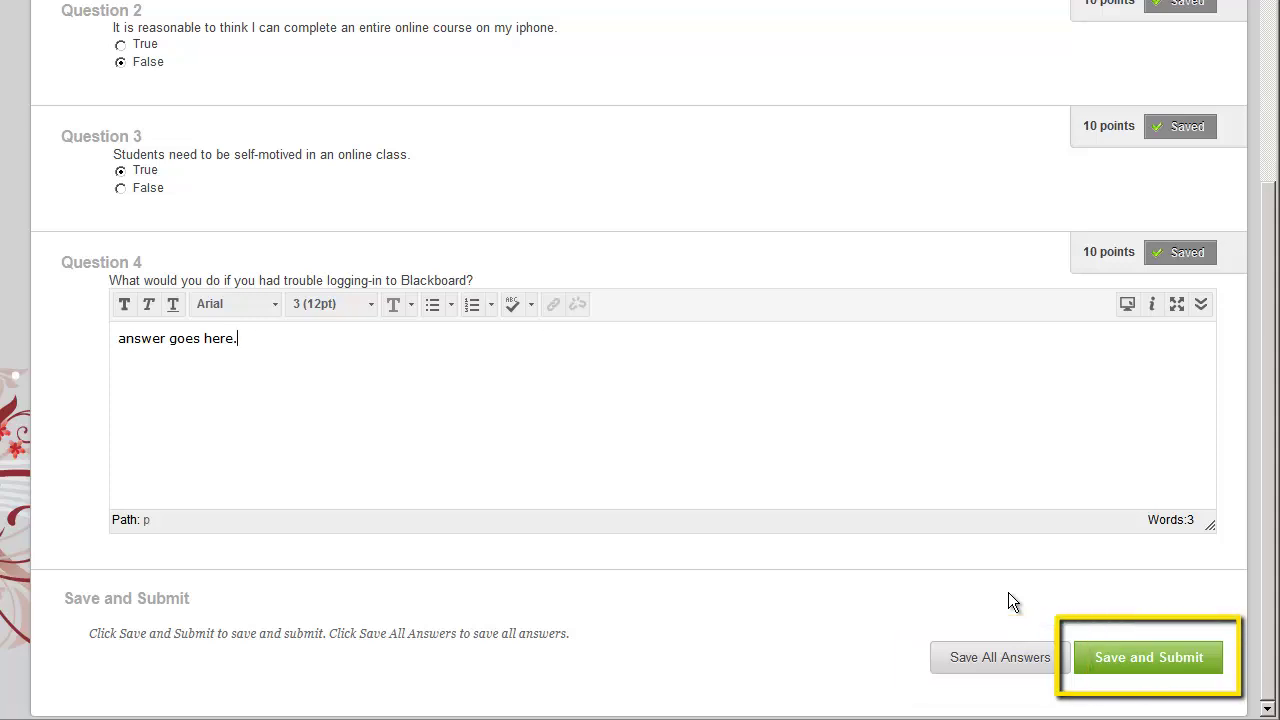
Save and submit Exam 2, confirming the submission with OK
click(1088, 652)
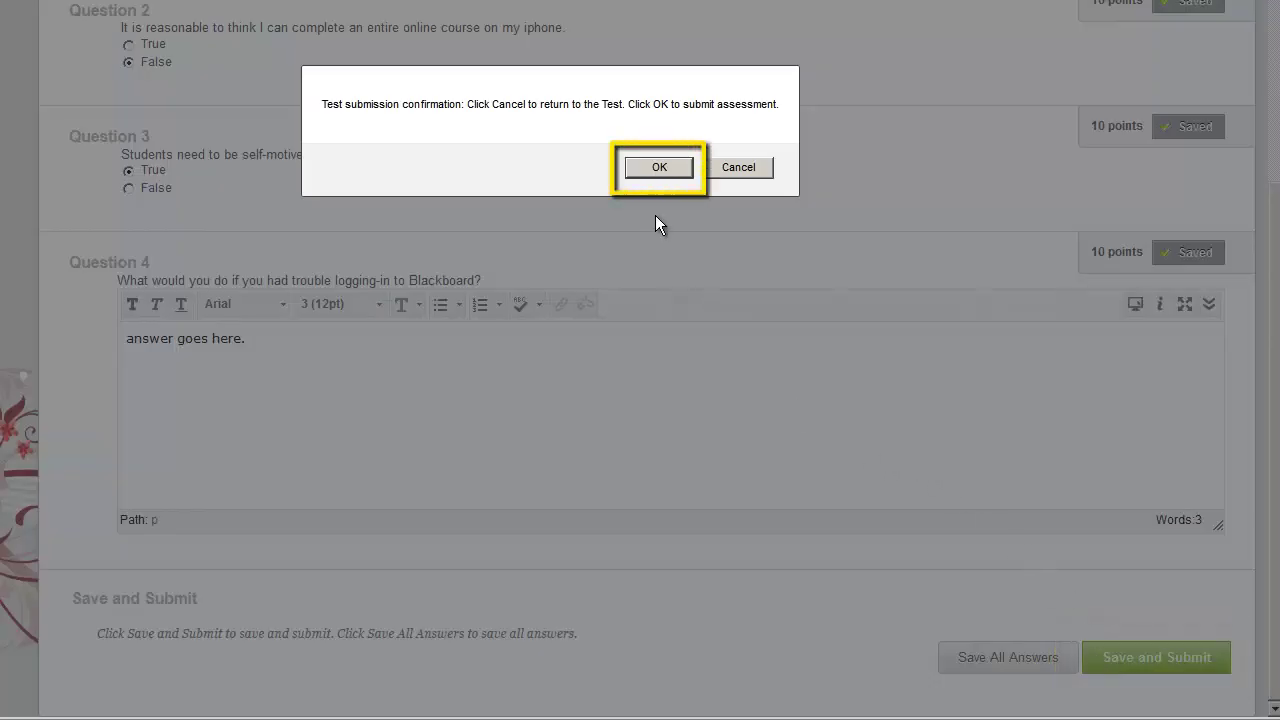
click(668, 172)
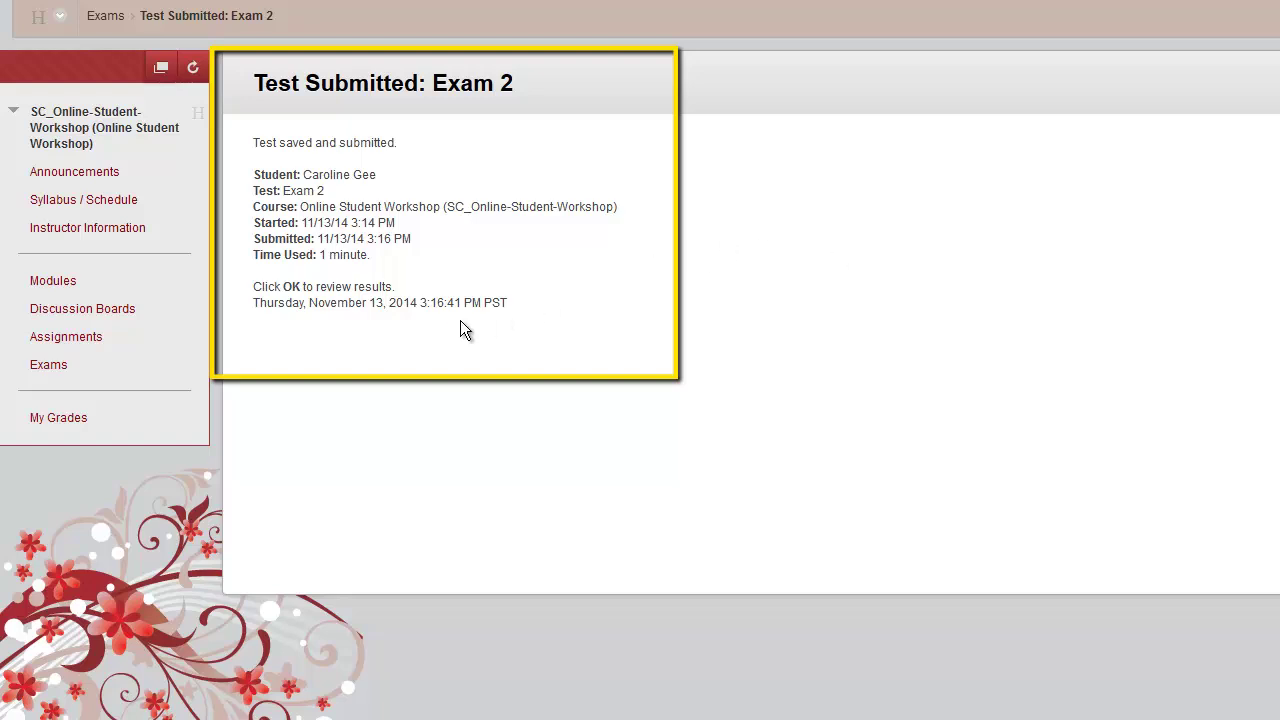
Open My Grades to check Exam 2's Nov 13, 2014 submission
click(157, 420)
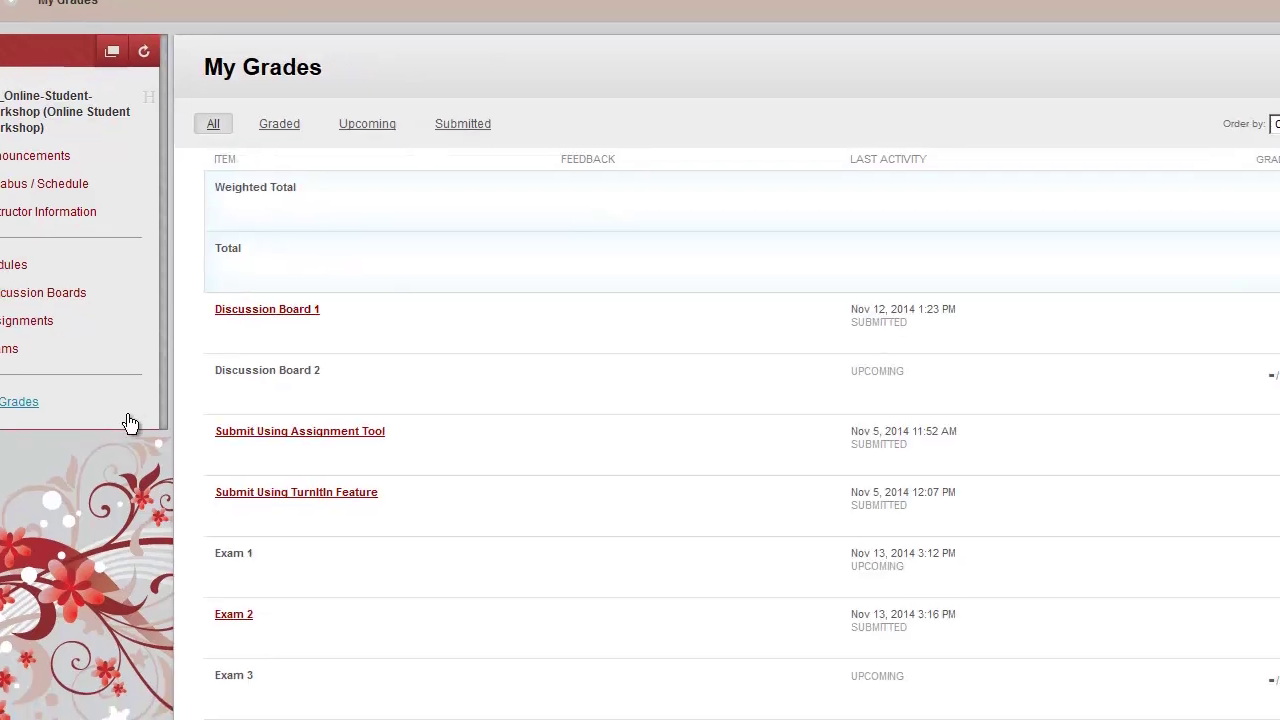